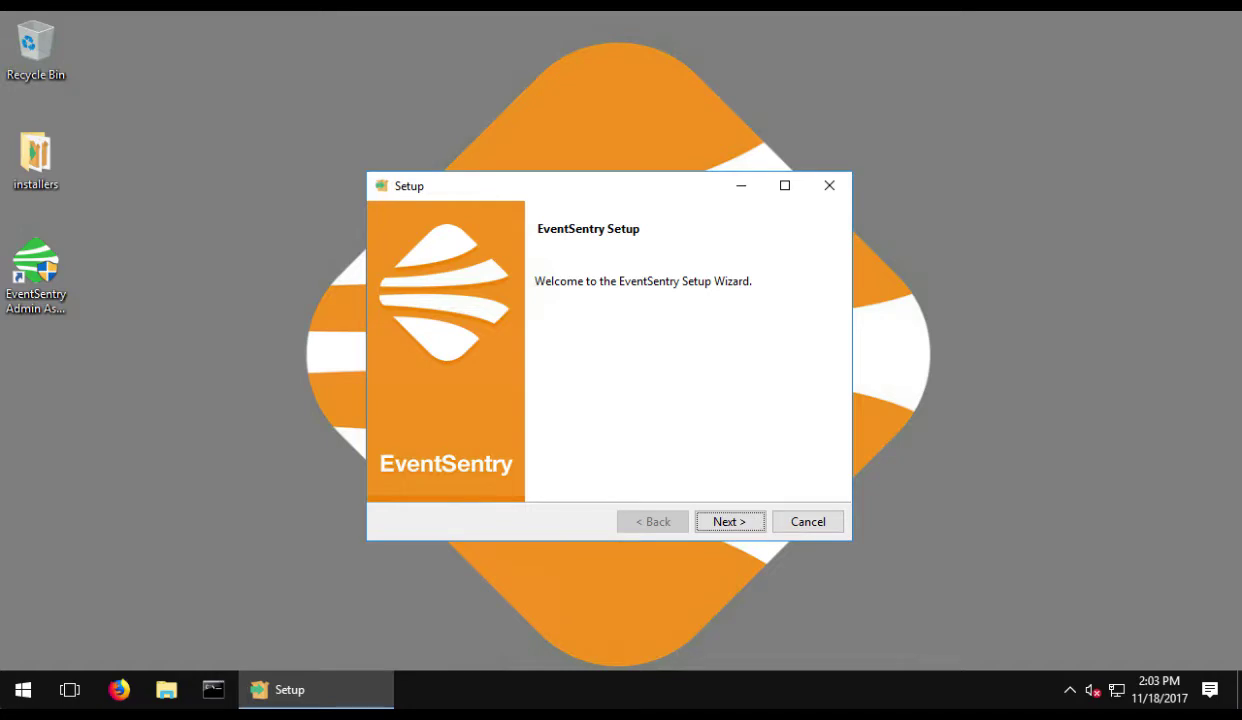
- Move past Welcome and License, keeping the default C:\Program Files (x86)\EventSentry installation folder
click(729, 521)
click(740, 525)
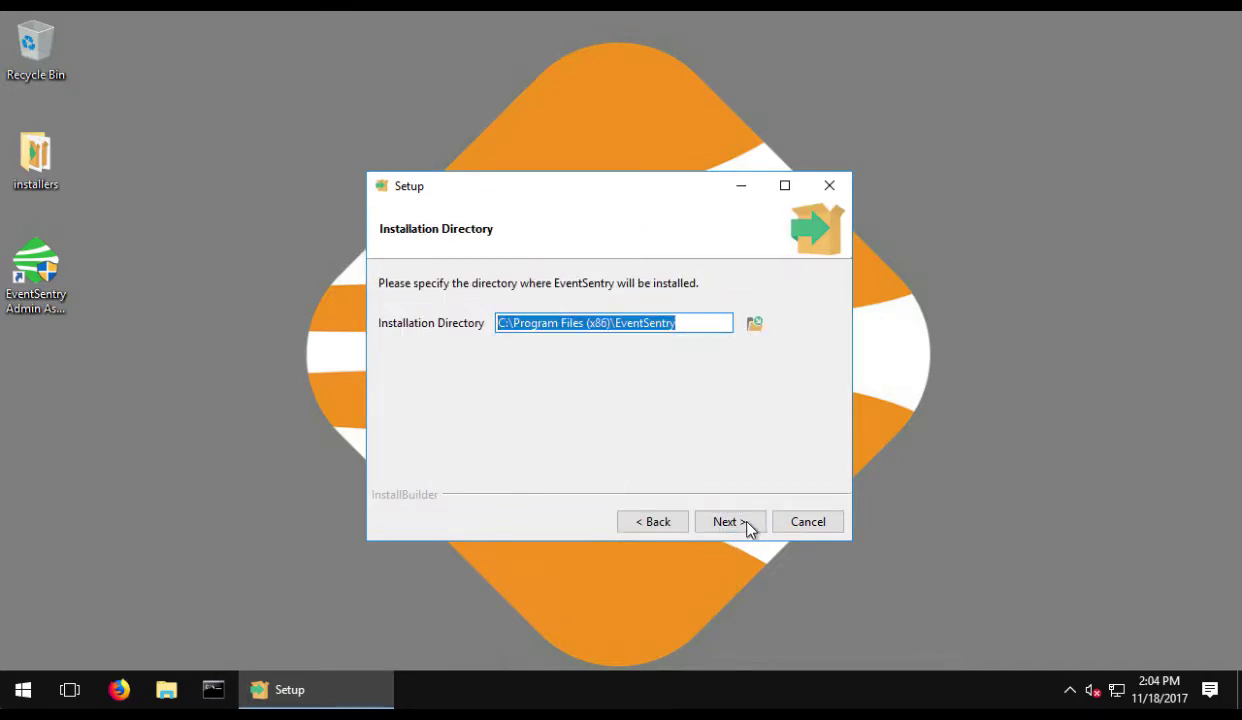
click(745, 526)
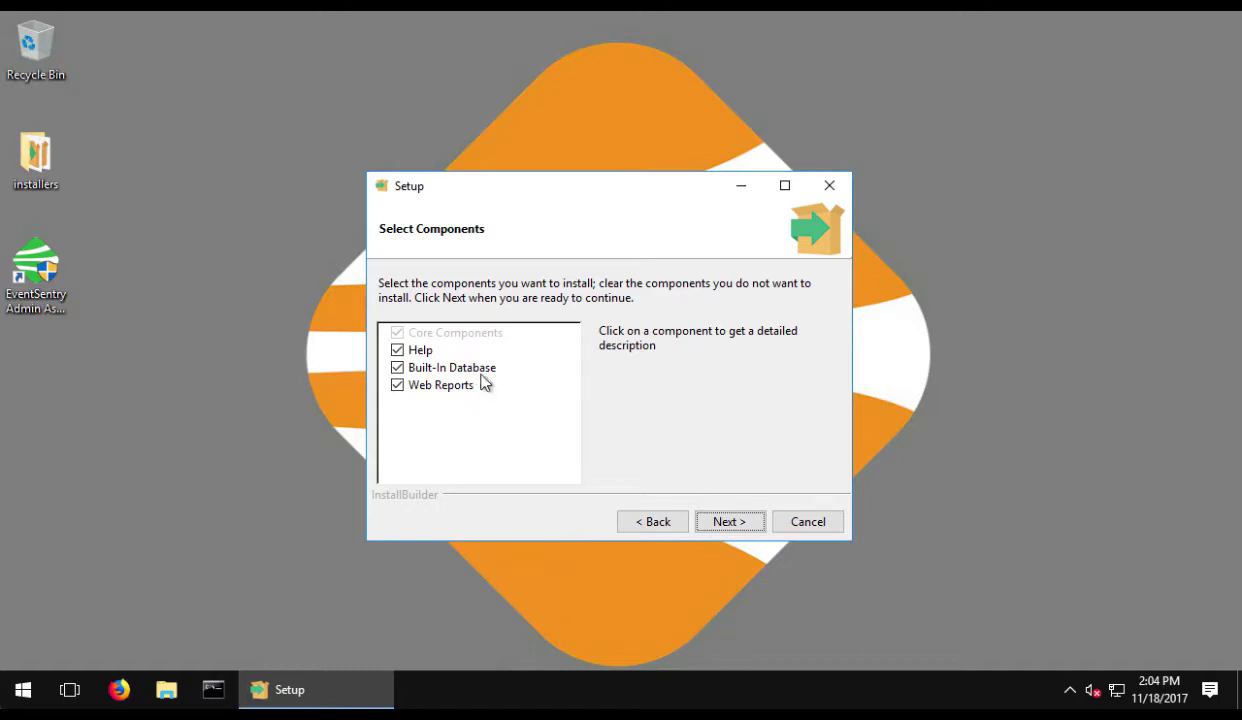
- Install all components and choose No for the database firewall rule
click(729, 522)
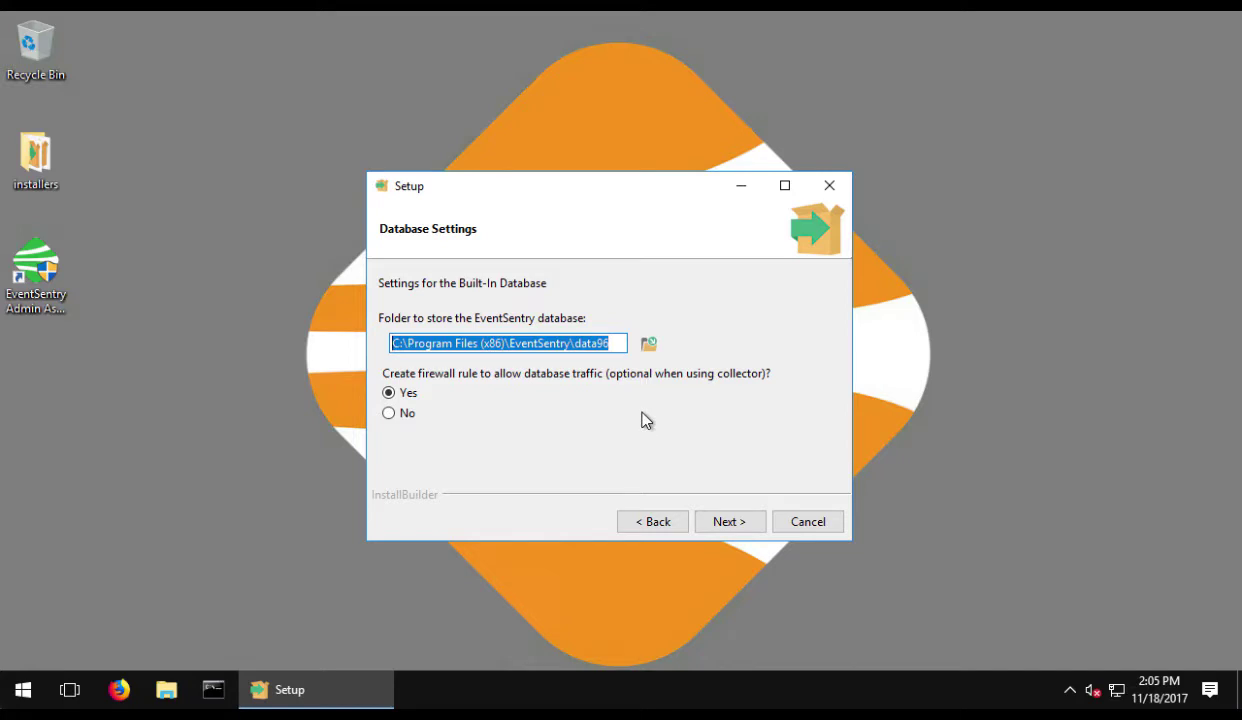
click(392, 414)
- Enter the PostgreSQL admin password and repeat it in Confirm Password
click(726, 521)
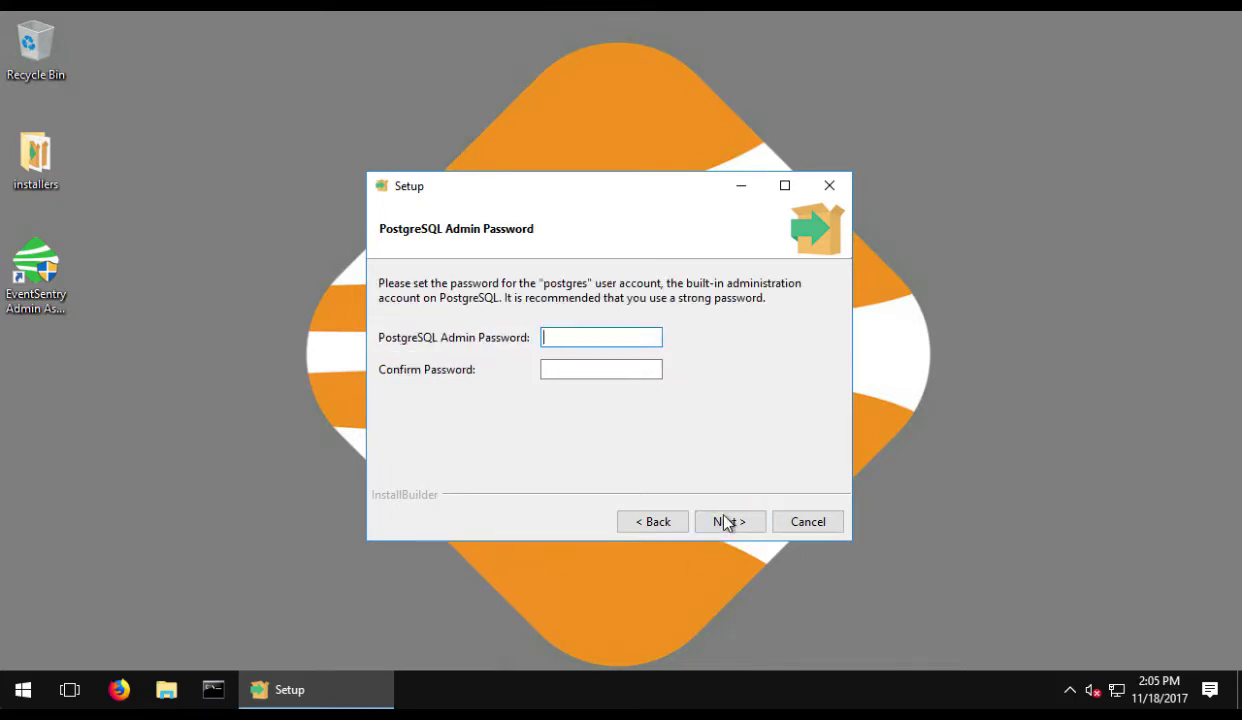
text(•••••••)
key(Tab)
text(•••••••)
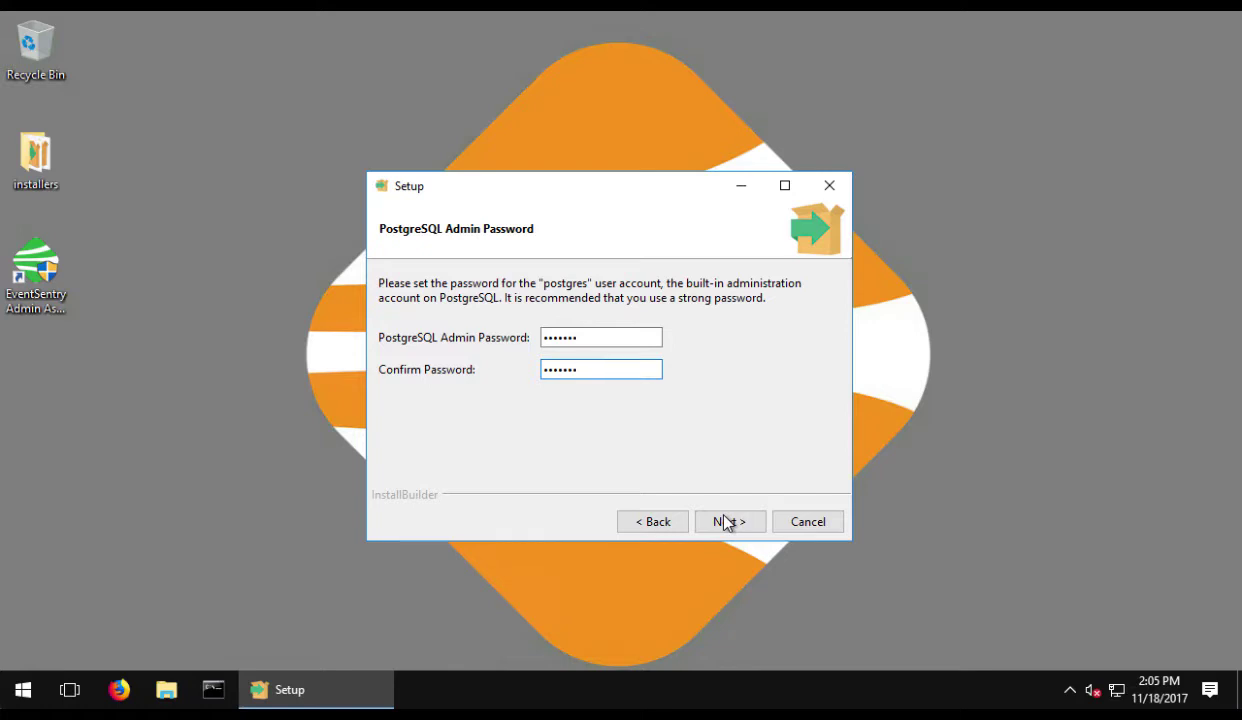
- Change the web server port from 8080 to 80 and accept the web server settings
click(729, 522)
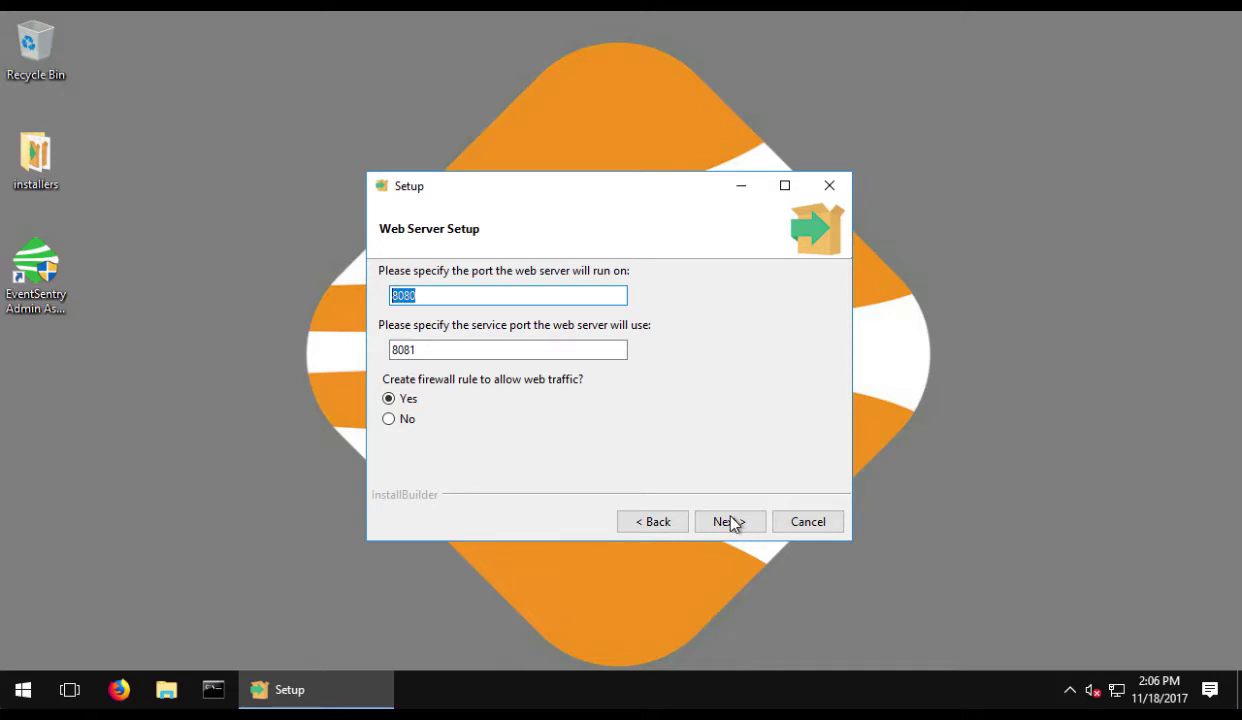
text(80)
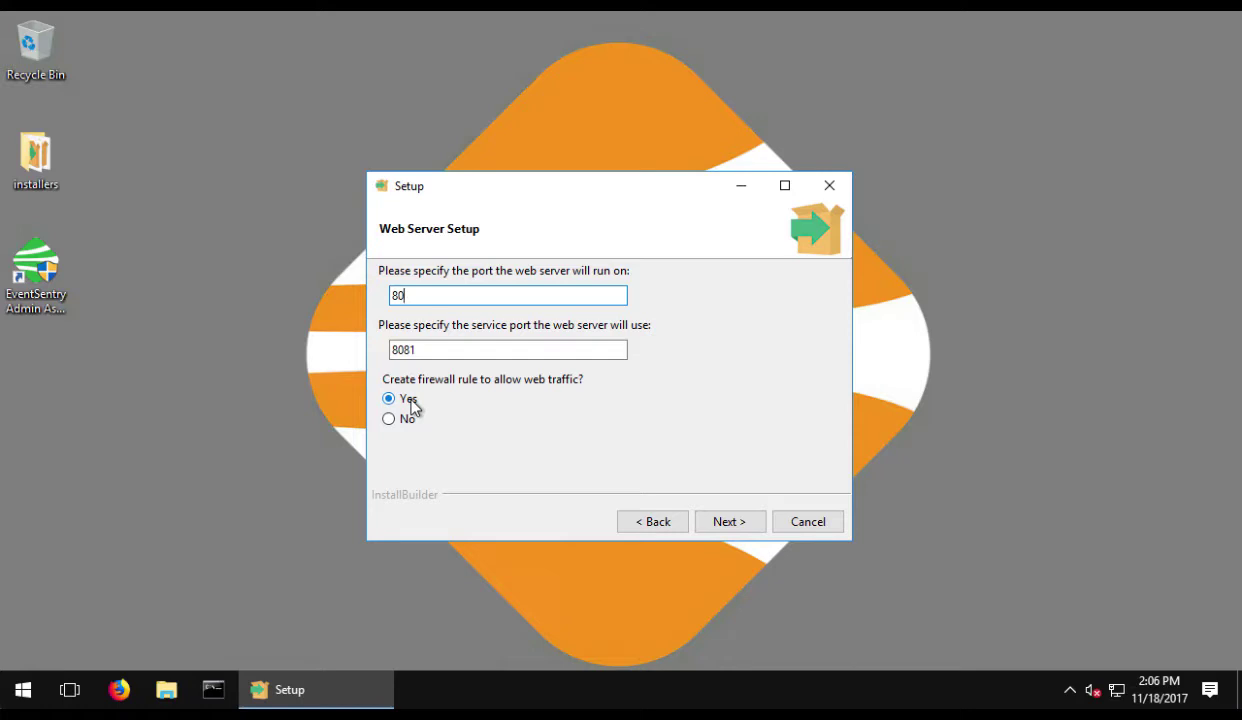
click(721, 523)
- Start the EventSentry installation from the Ready to Install page
click(721, 523)
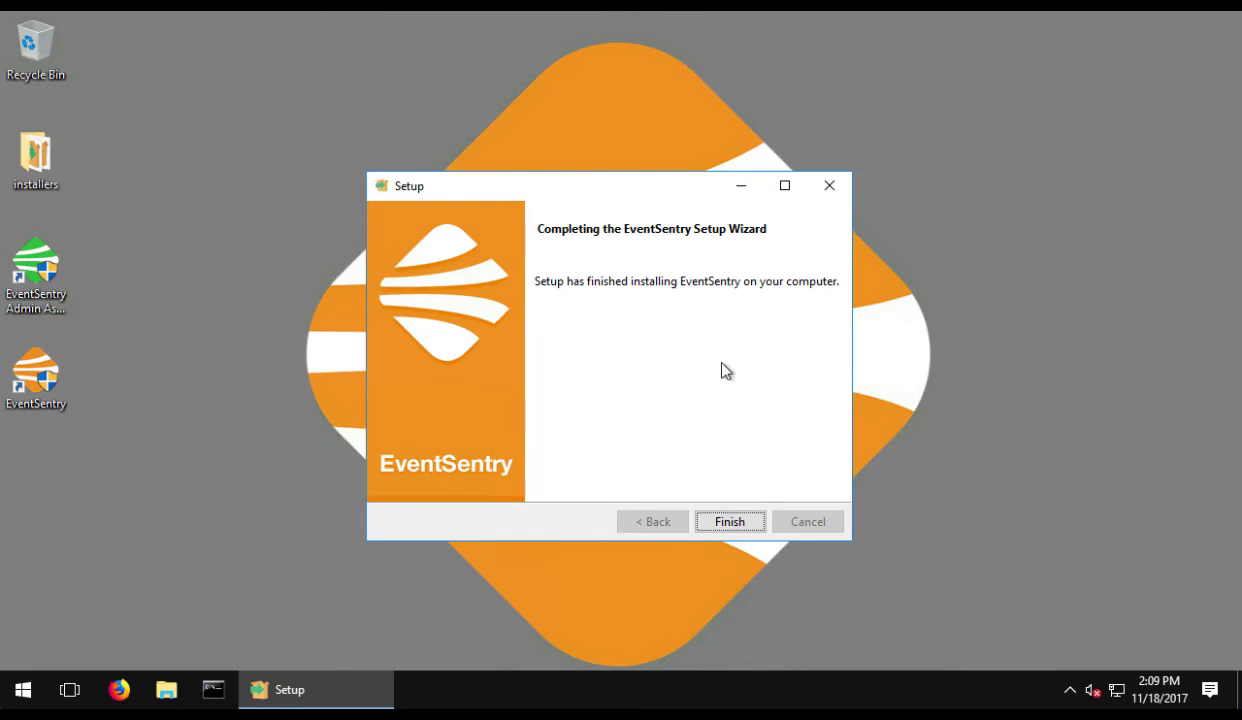
- Finish Setup and go past the Configuration Assistant's Let's get started! page
click(725, 522)
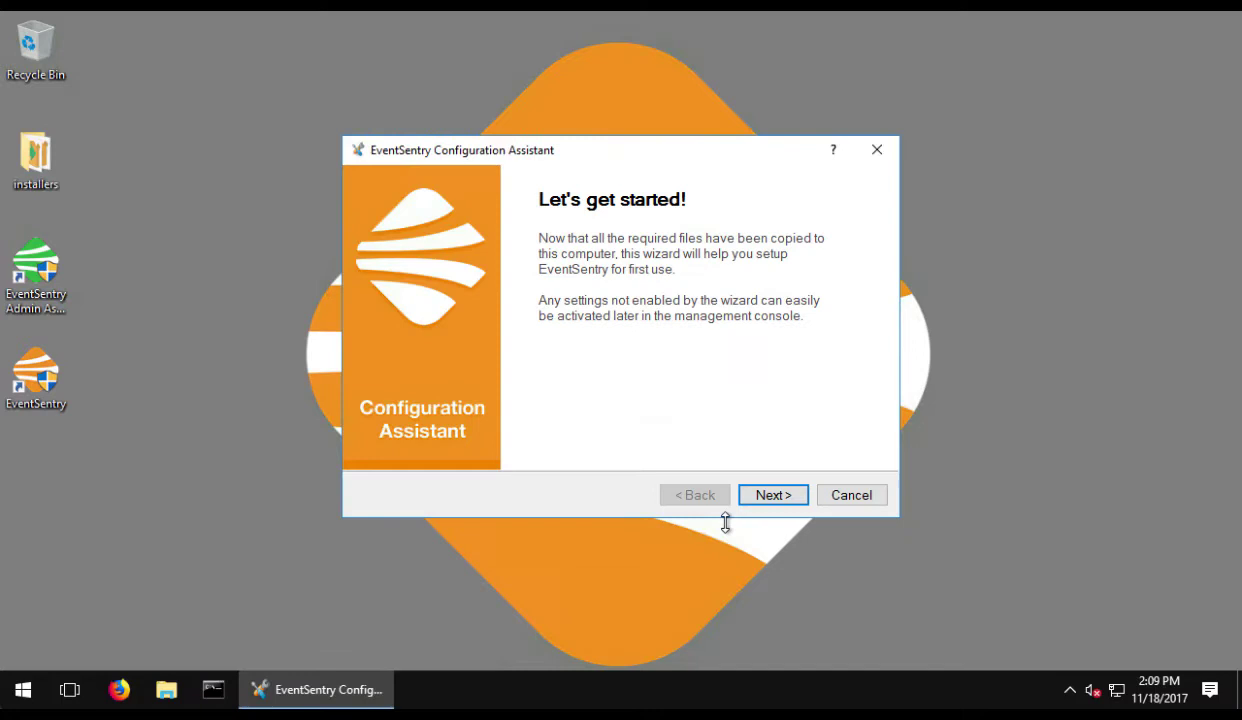
click(773, 498)
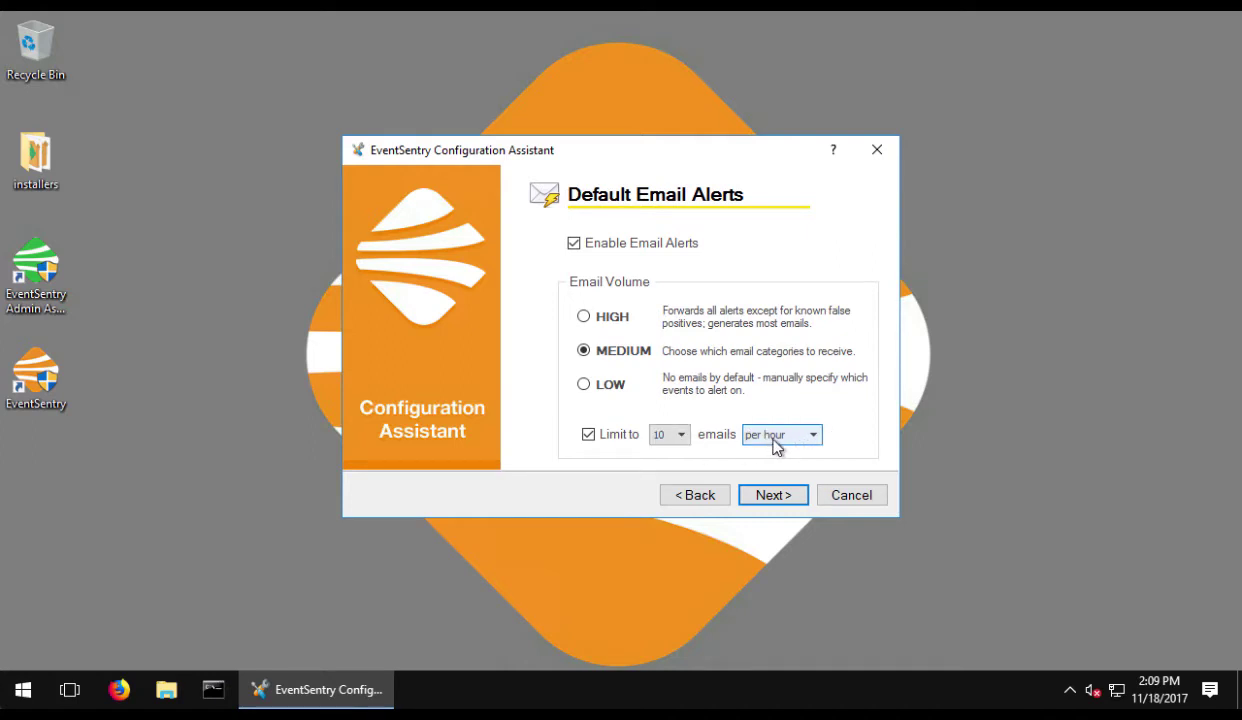
- Accept default email alerts: enabled, MEDIUM volume, at most 10 emails per hour
click(778, 496)
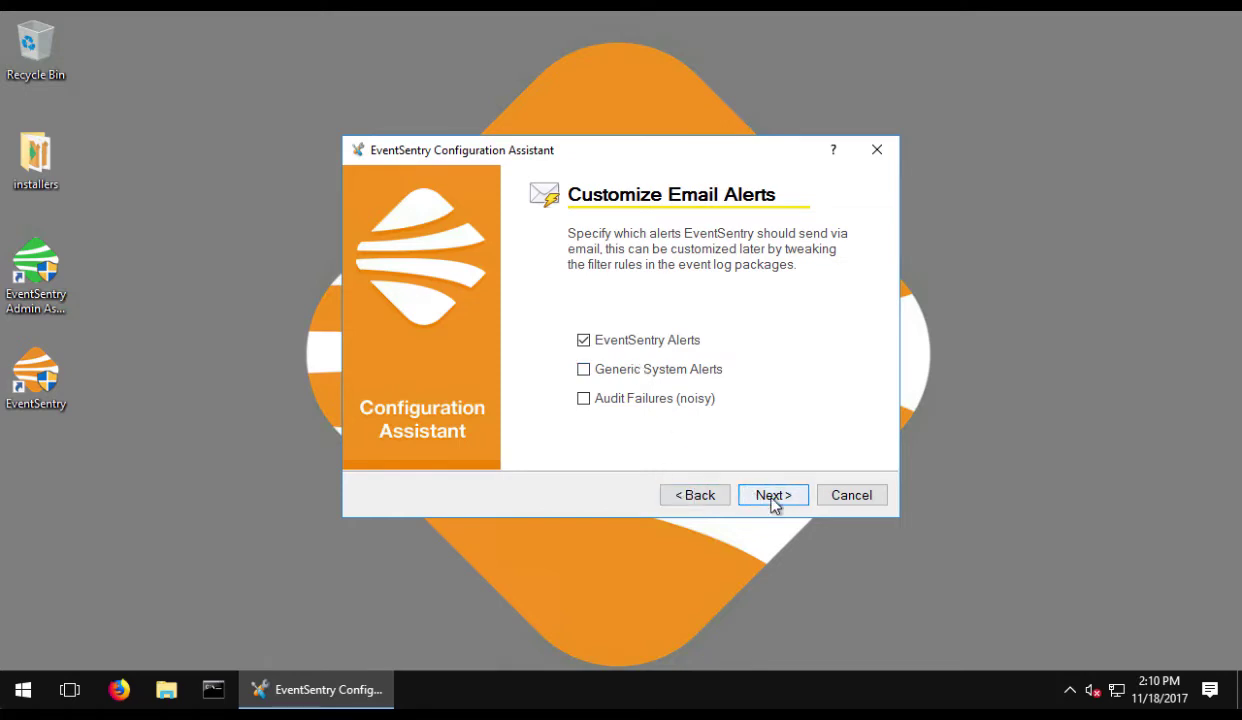
- Set SMTP server mail.testground.local, enter 'testground', and add the recipient's e-mail address
click(771, 497)
text(mail.testground.local)
key(Return)
text(testground)
click(651, 377)
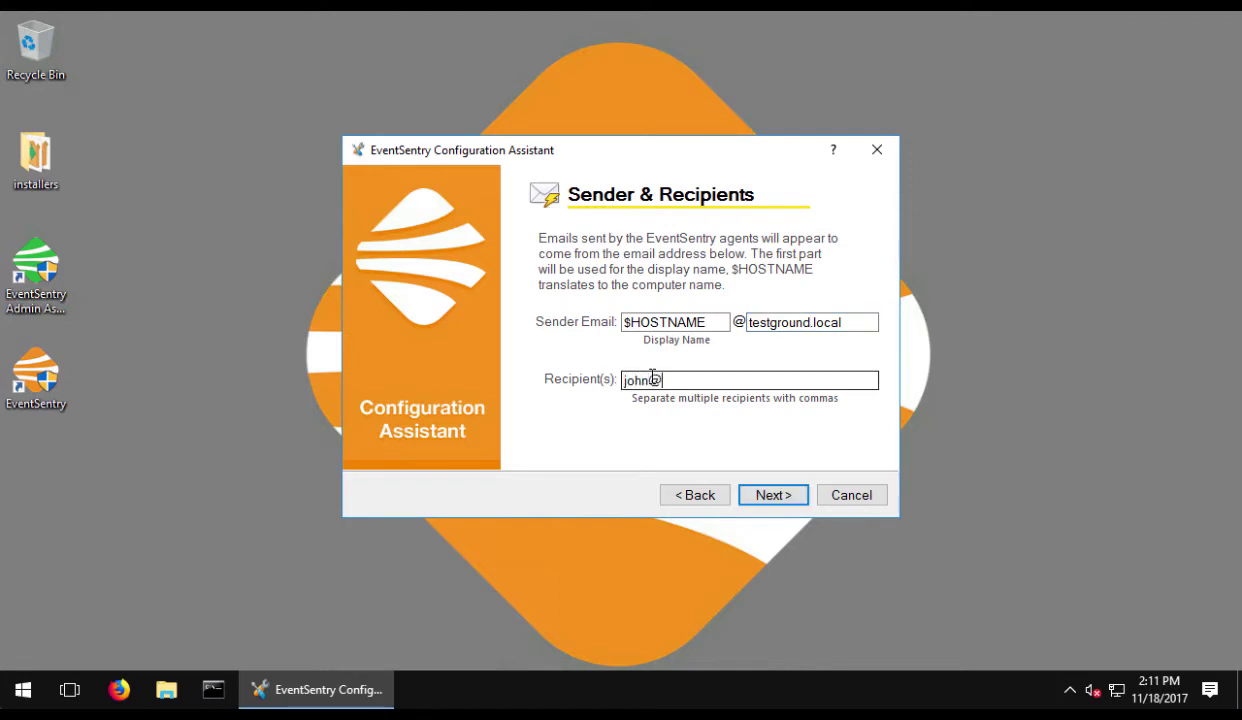
key(Return)
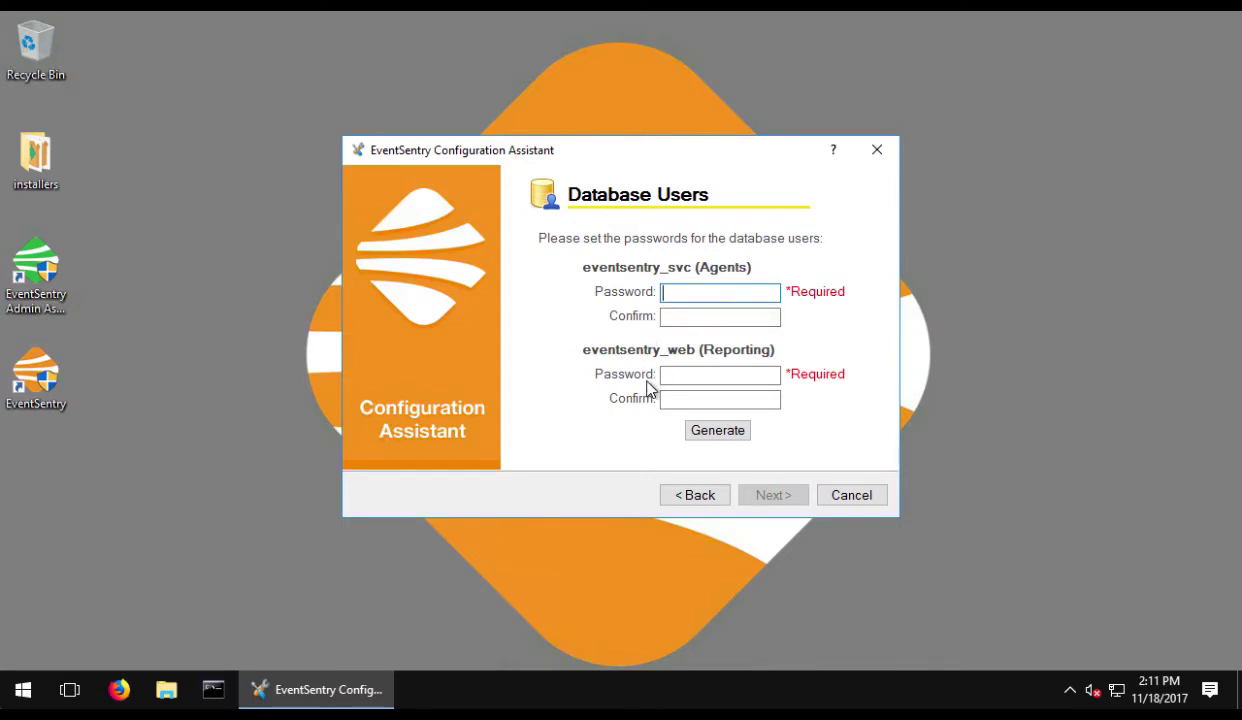
- Generate passwords for both the agent and reporting database users
click(706, 436)
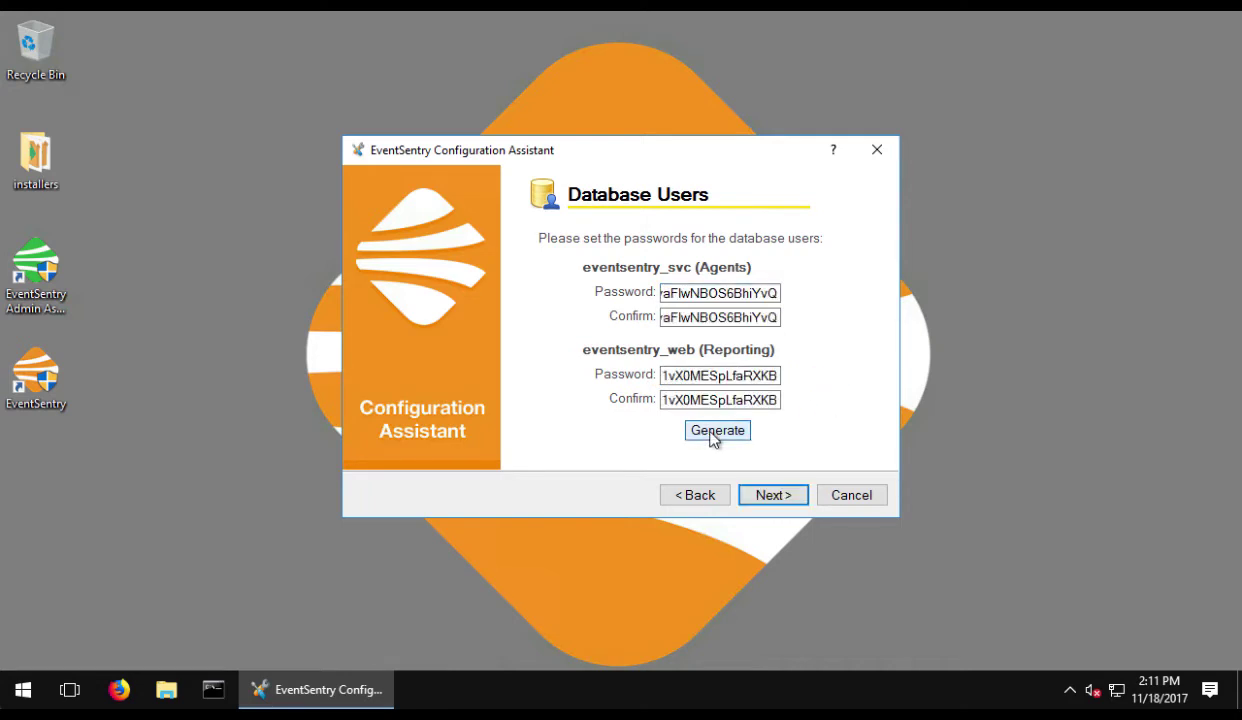
- Keep database purging at 30 days, daily at 11 PM, with a 10 Gb maximum size
click(784, 498)
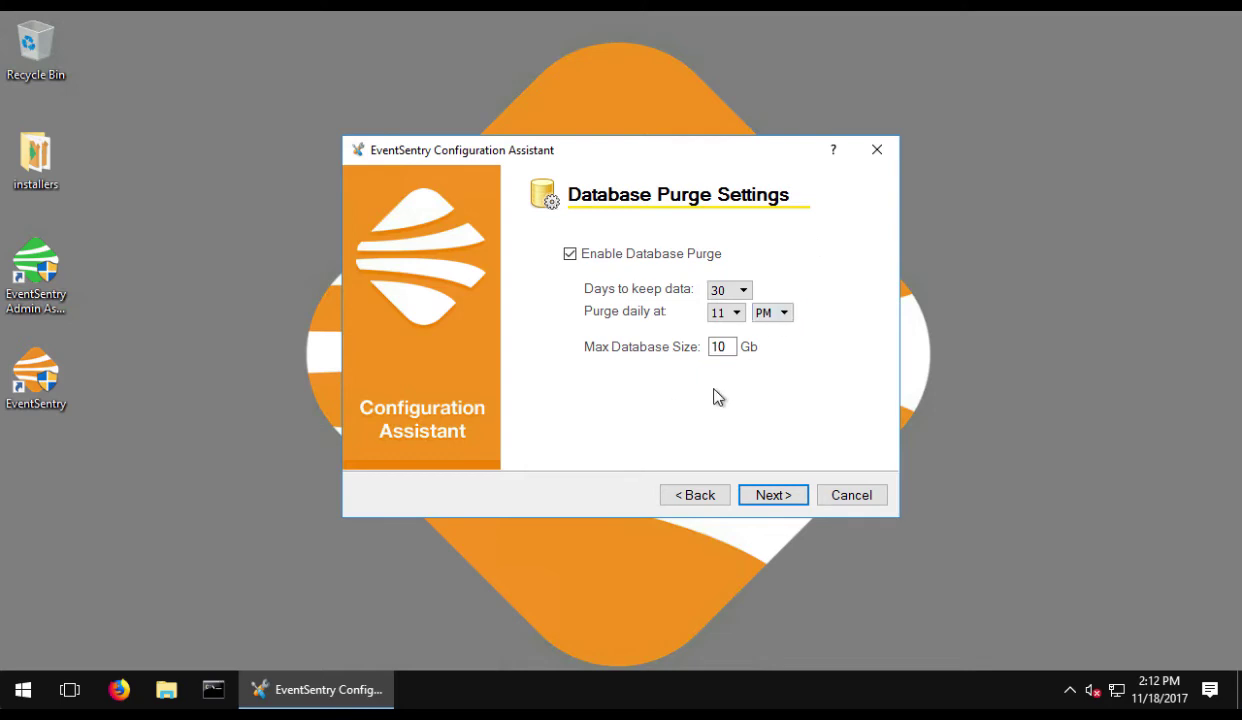
click(721, 346)
click(773, 495)
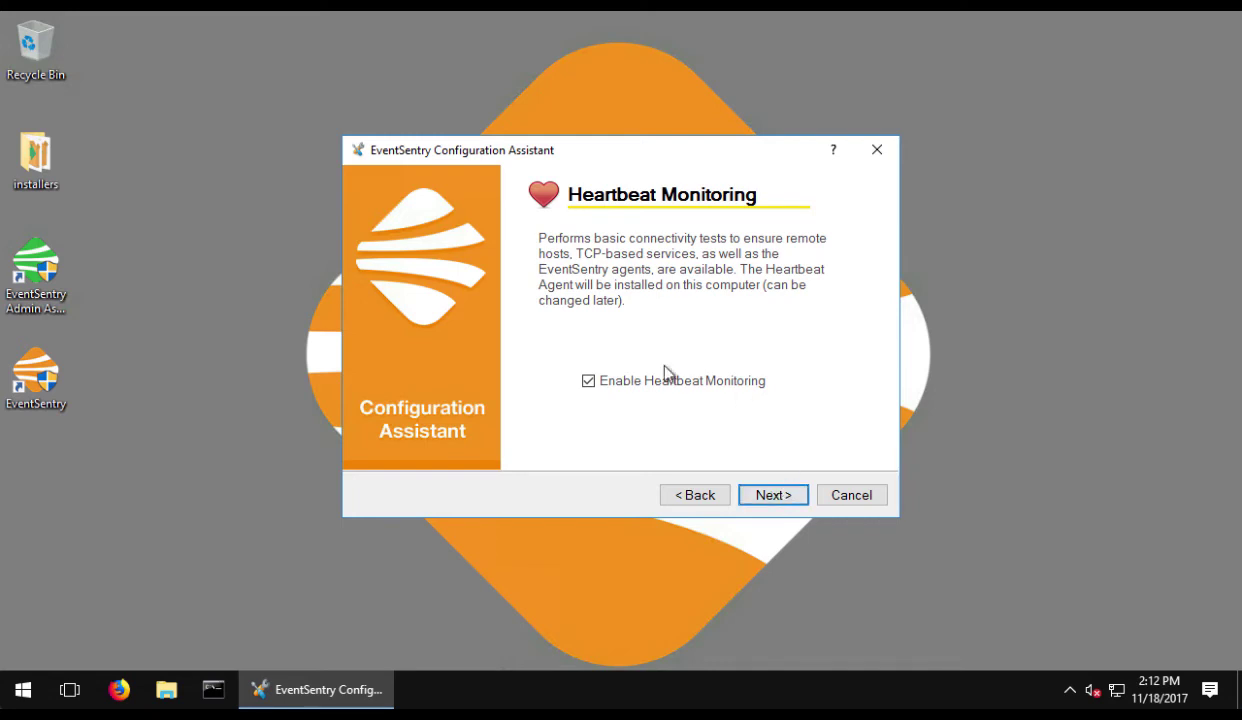
- Keep heartbeat monitoring enabled under the Local System Account and advance to Syslog & SNMP monitoring
click(785, 500)
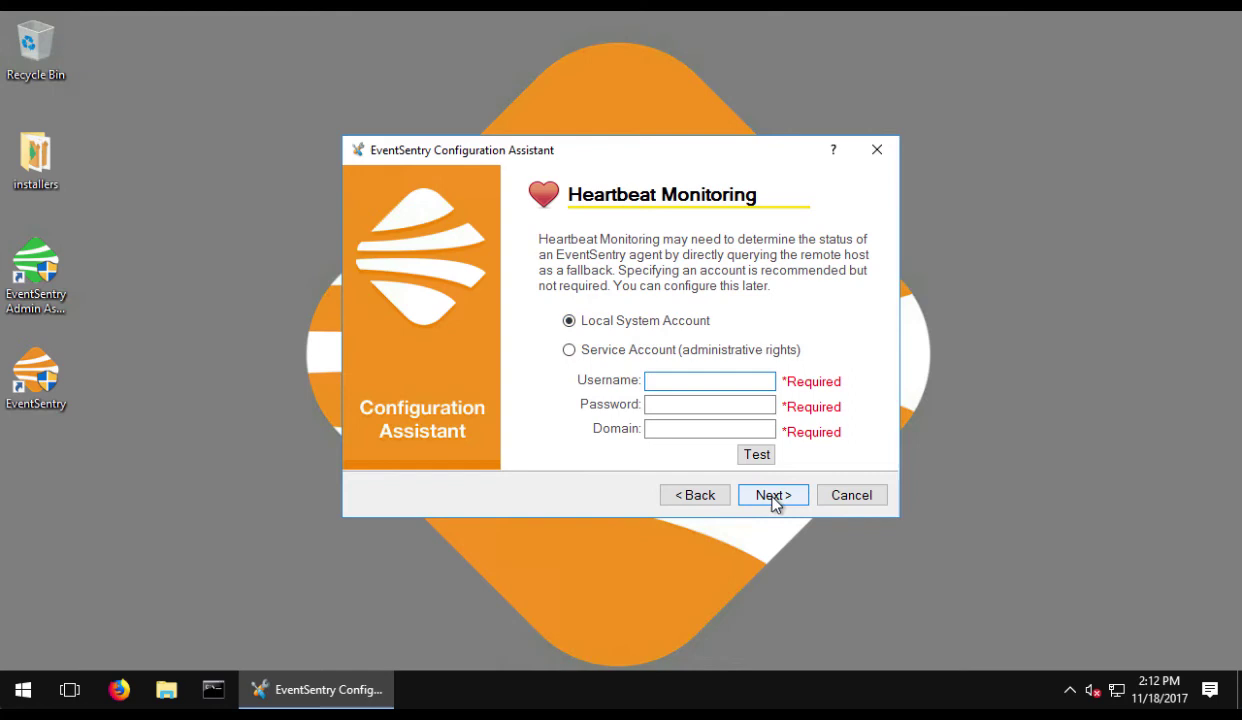
click(775, 500)
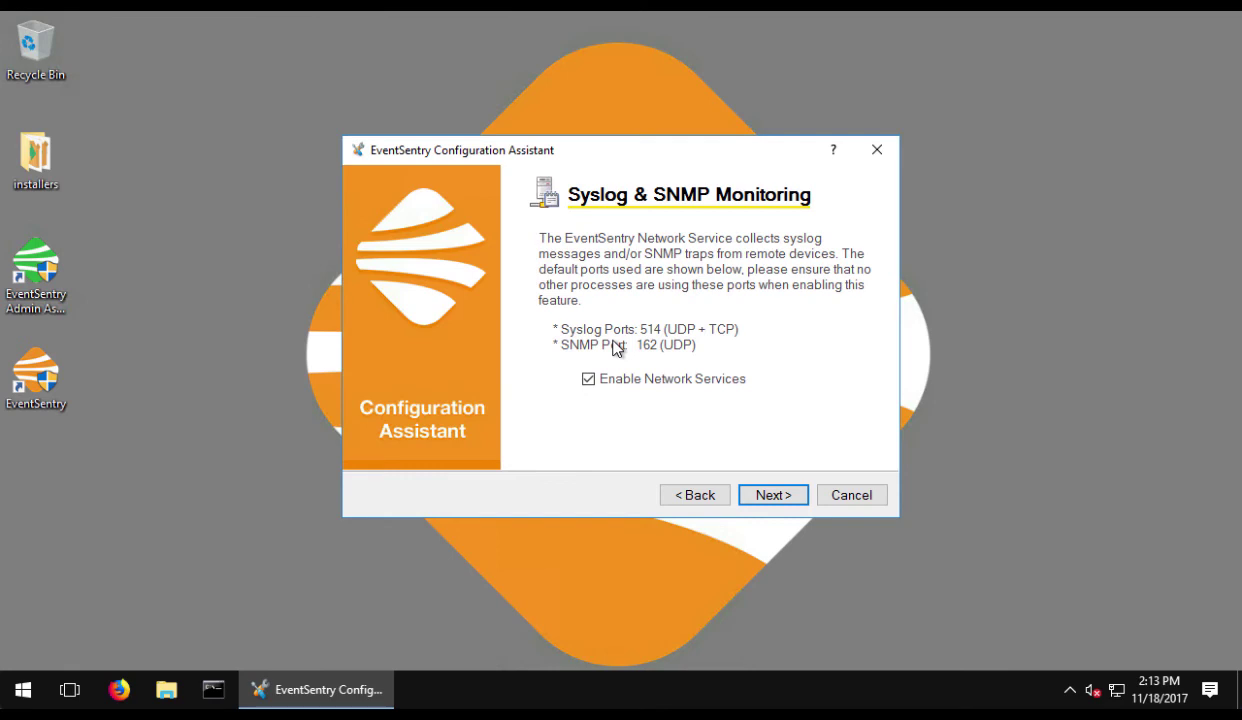
- Leave the collector enabled on TLS TCP port 5001 and move on to the setup summary
click(773, 497)
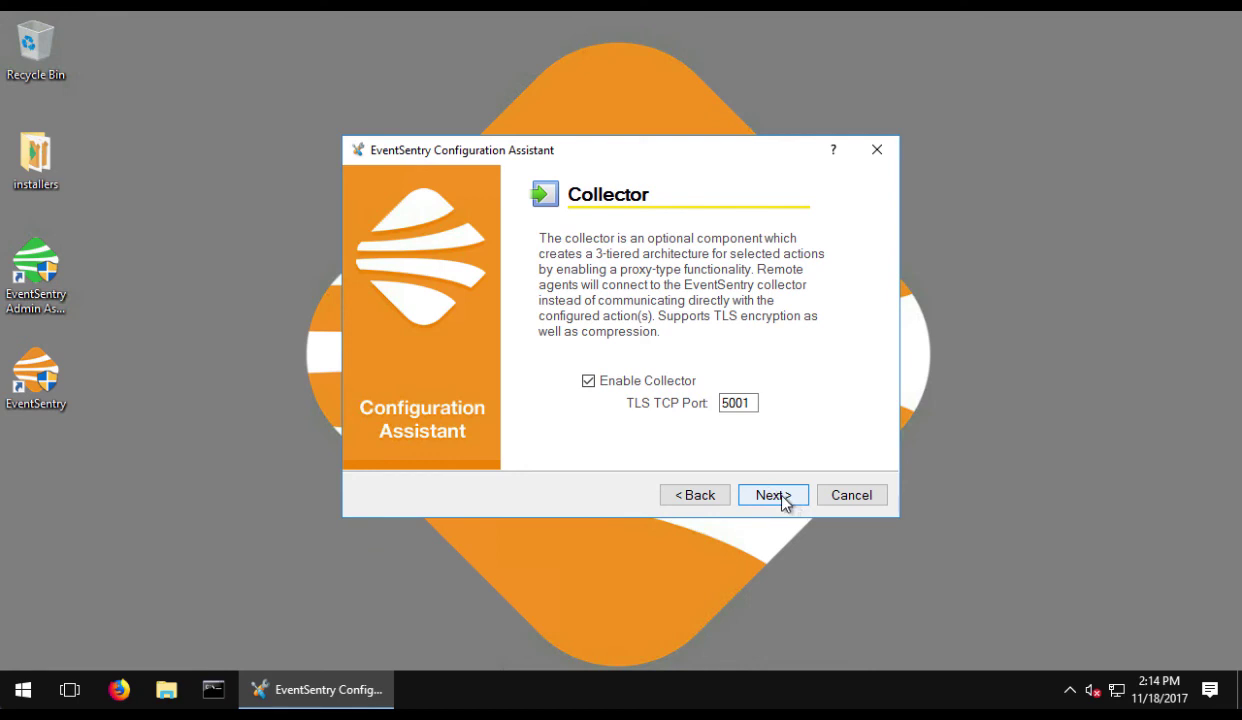
click(782, 496)
- Run the setup with the chosen settings and finish with Launch Management Console checked
click(782, 496)
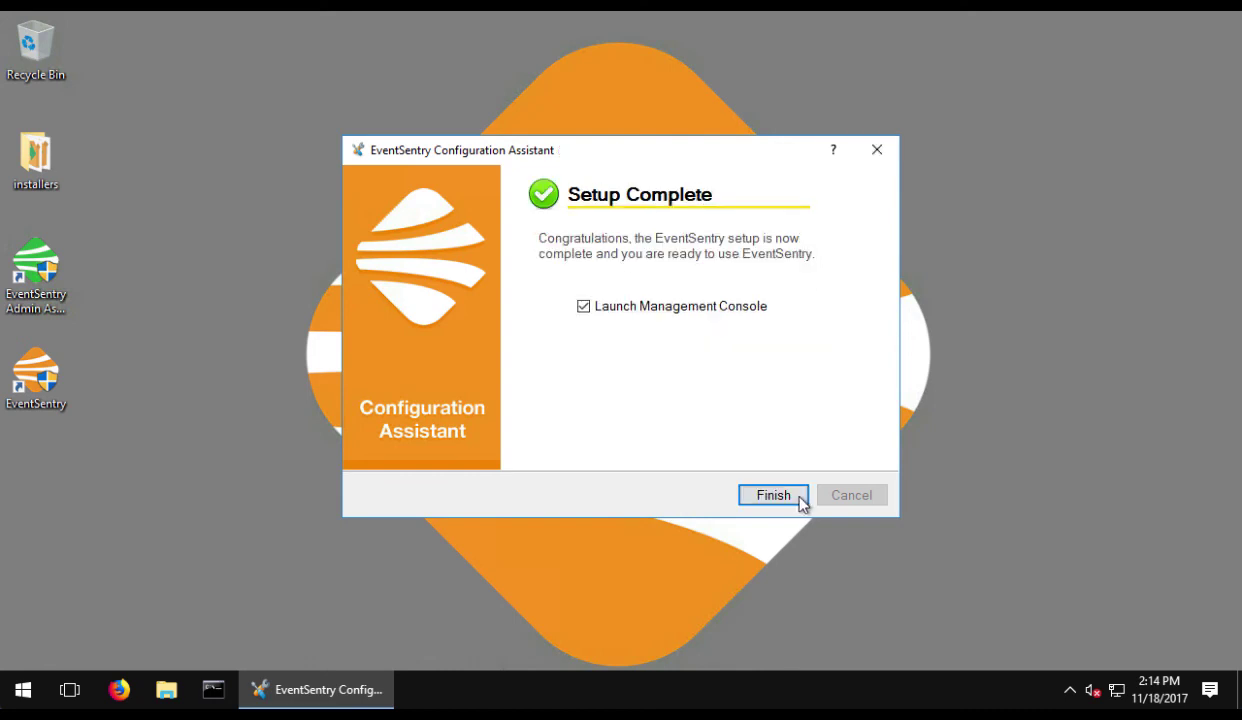
click(773, 497)
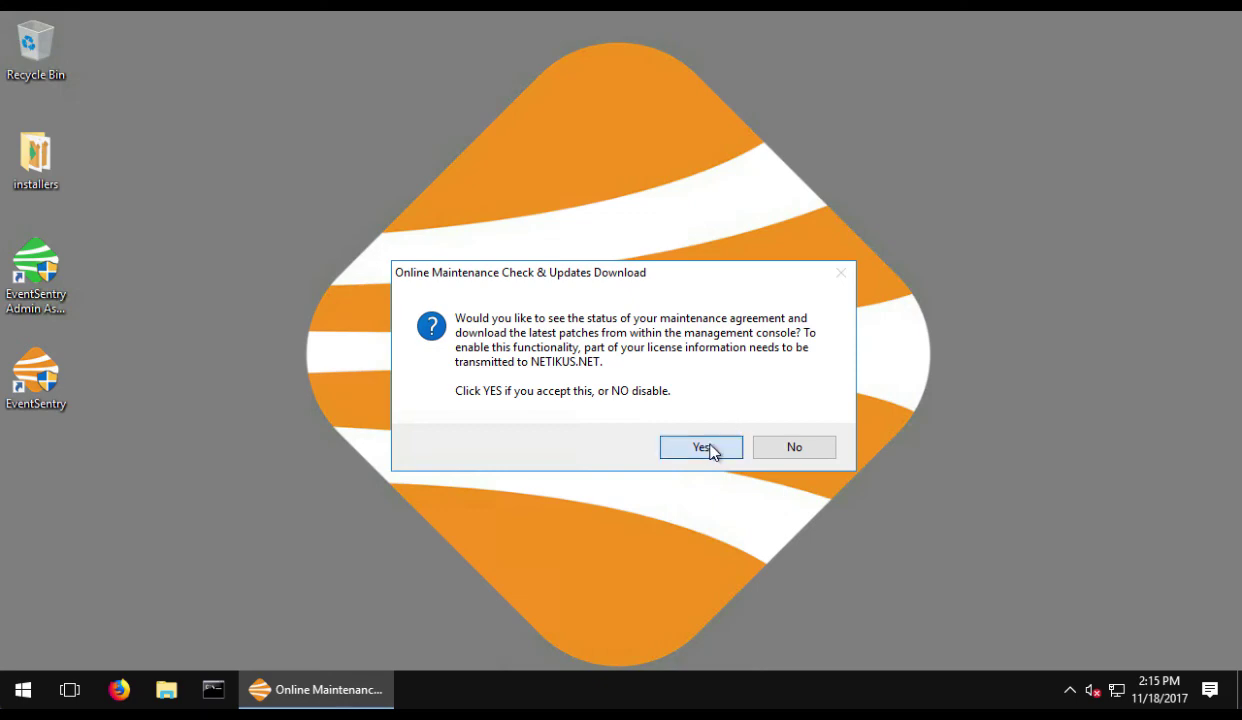
- Accept the online maintenance check and dismiss the Online Resources popup to show the console home
click(708, 445)
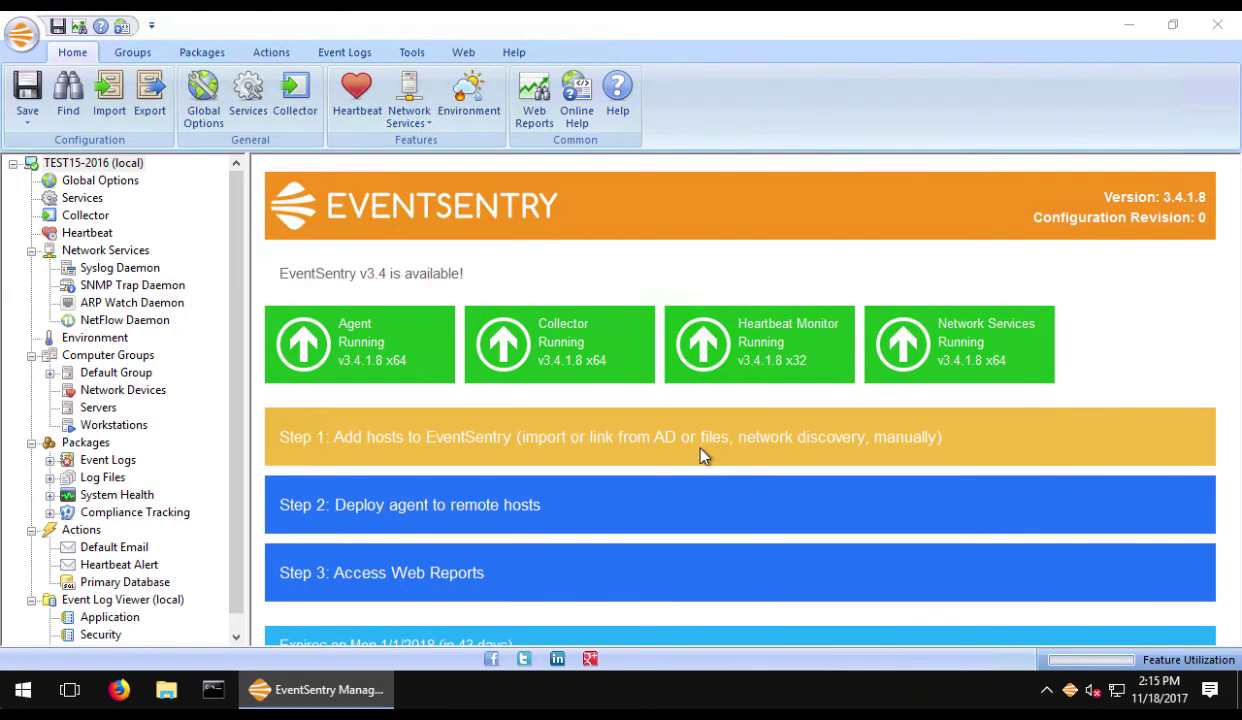
click(620, 546)
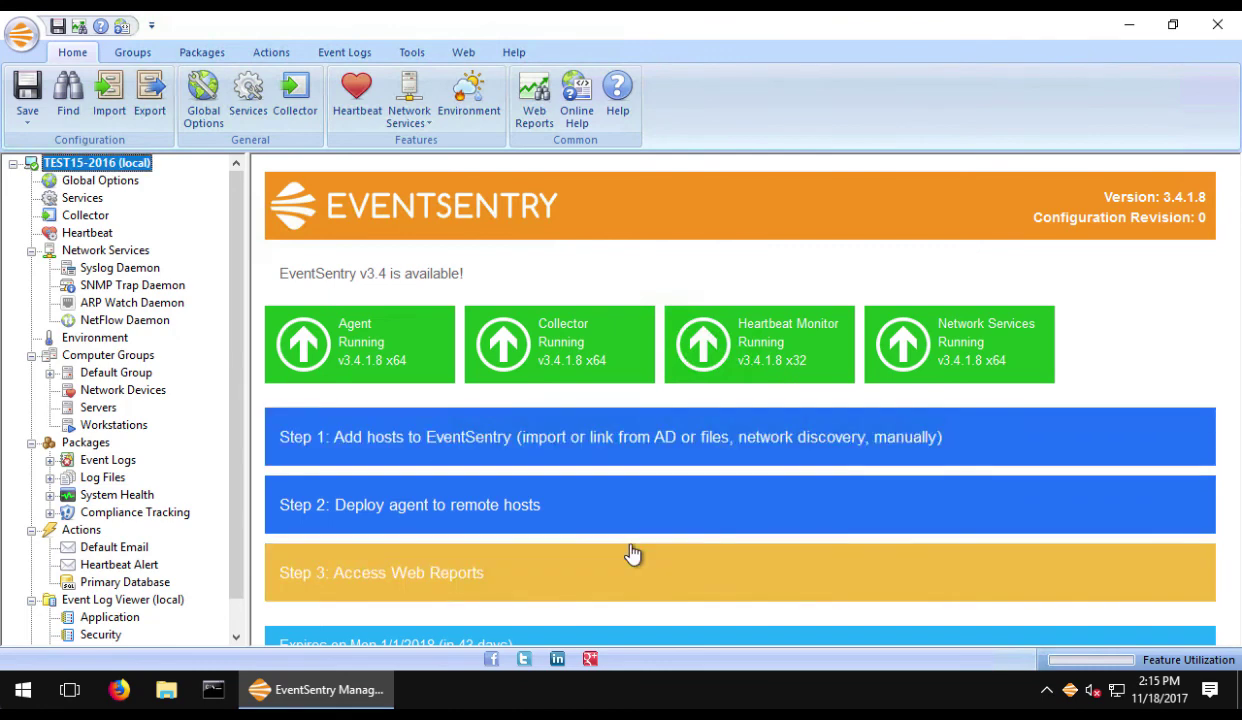